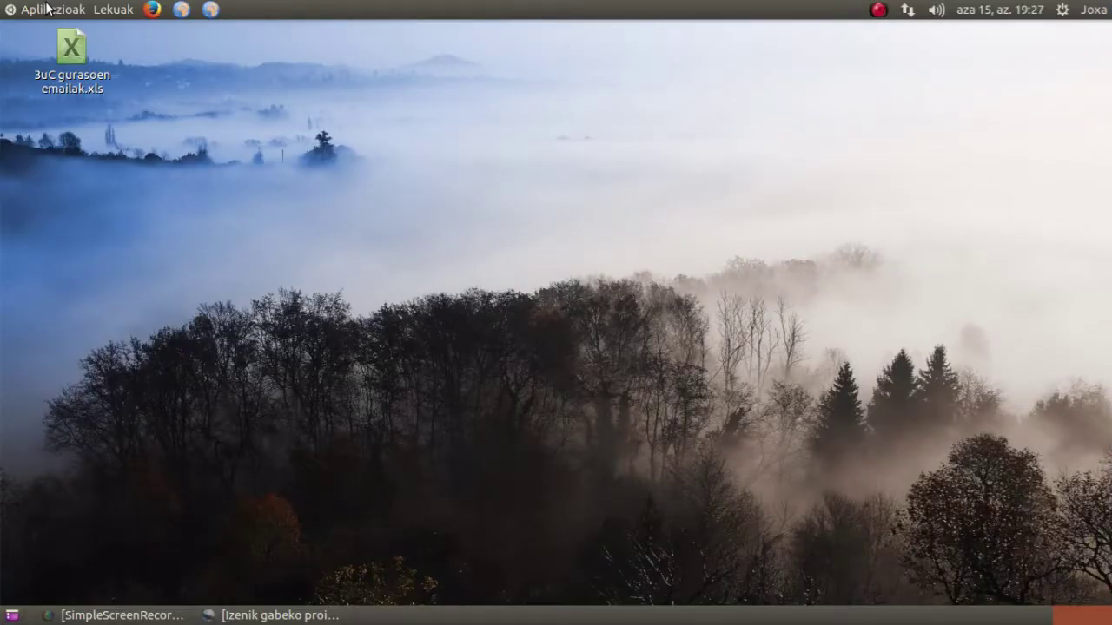
Launch Firefox and open the school Gmail sign-in page from the Talaia school website
click(46, 9)
mouse_move(56, 126)
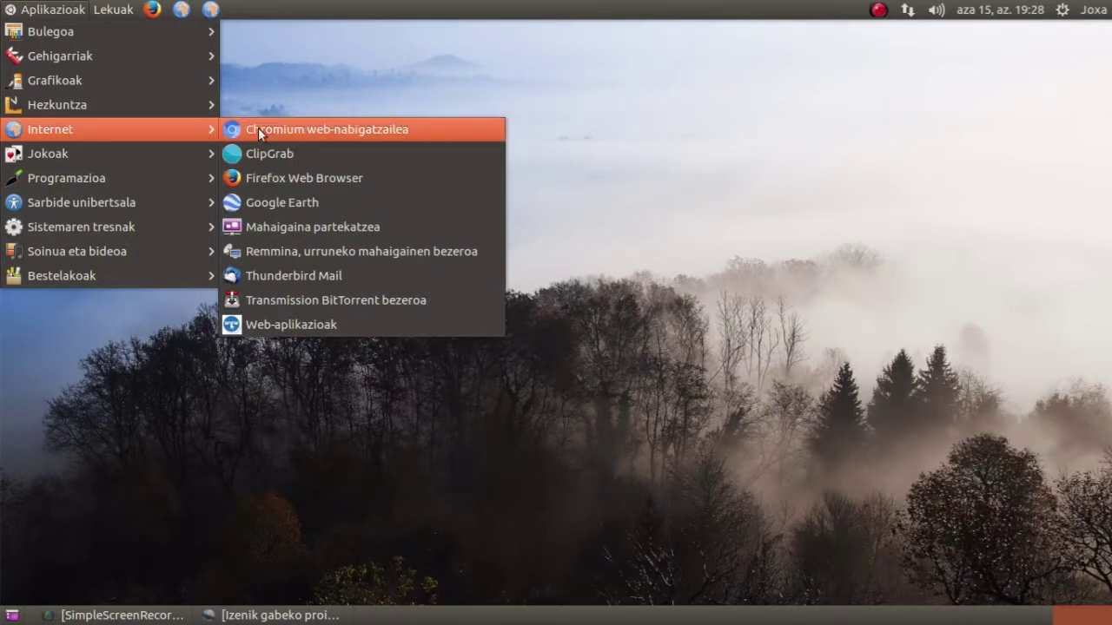
click(296, 179)
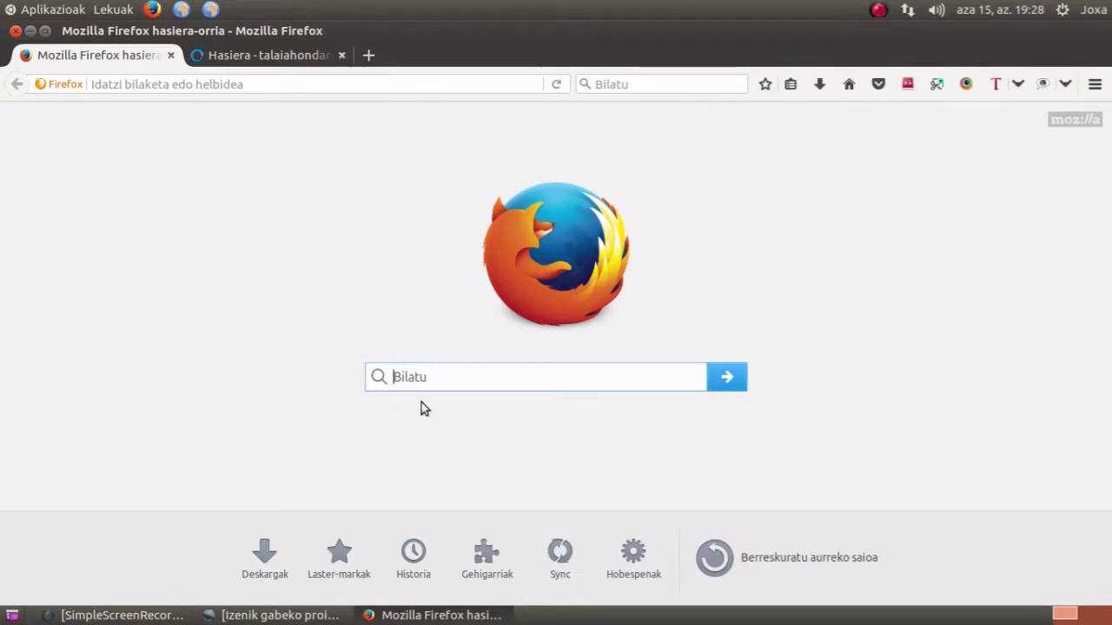
click(404, 375)
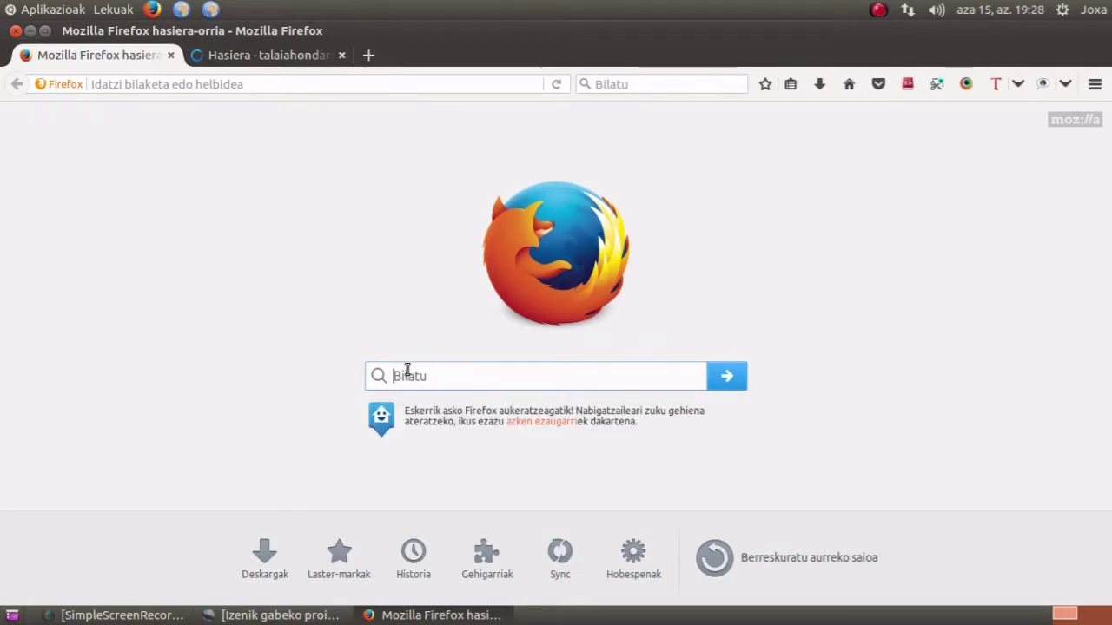
click(294, 60)
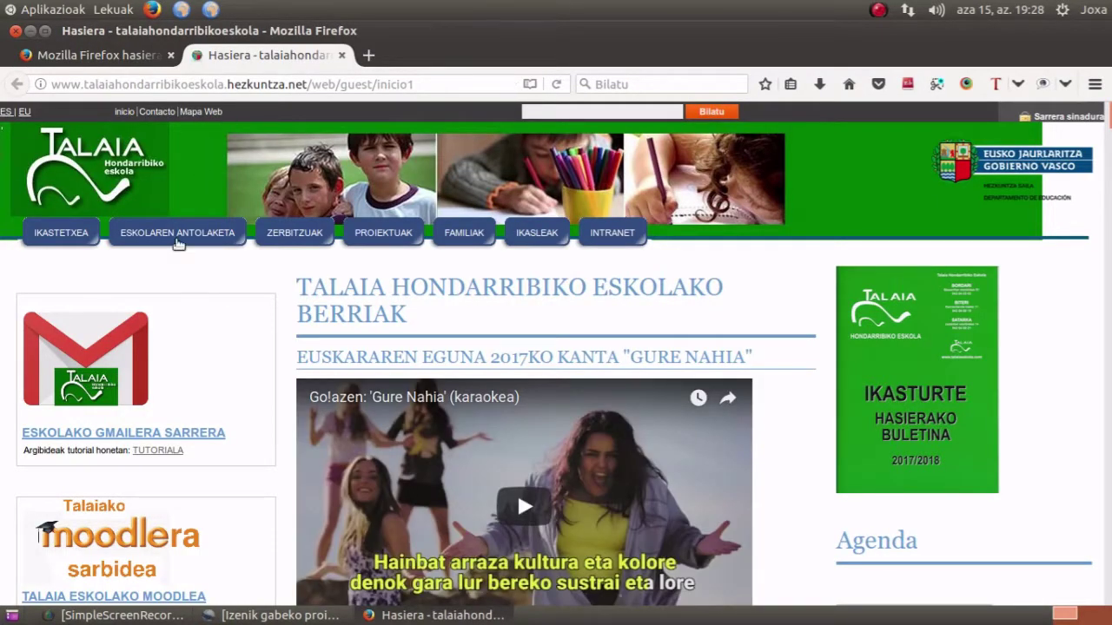
click(153, 440)
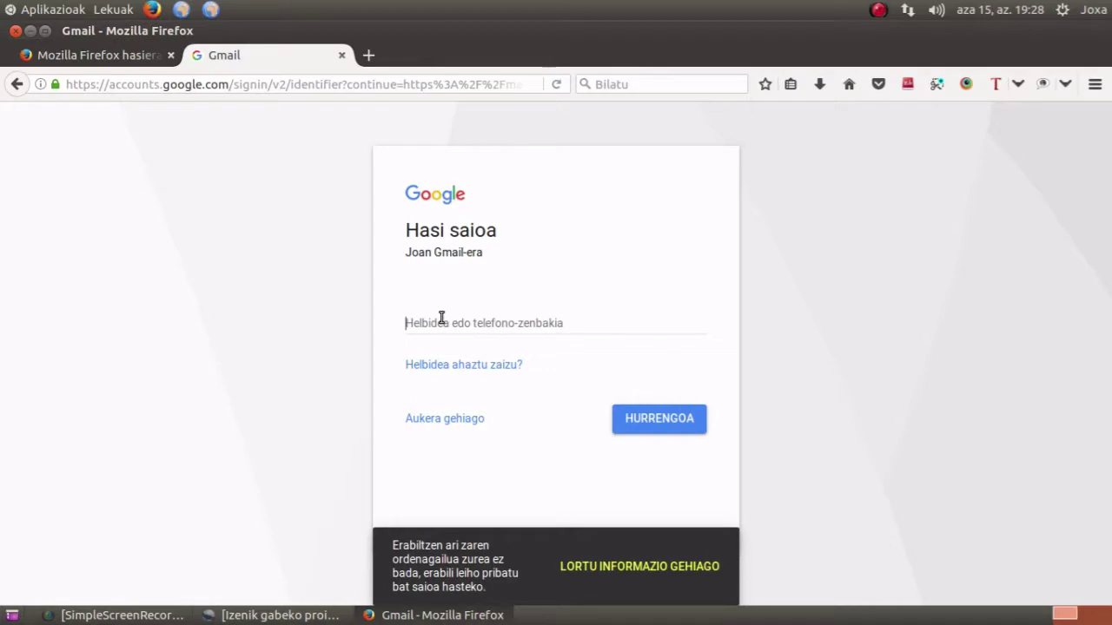
Enter the teacher's saved account e-mail on the Google sign-in page and continue to the password stage
click(441, 319)
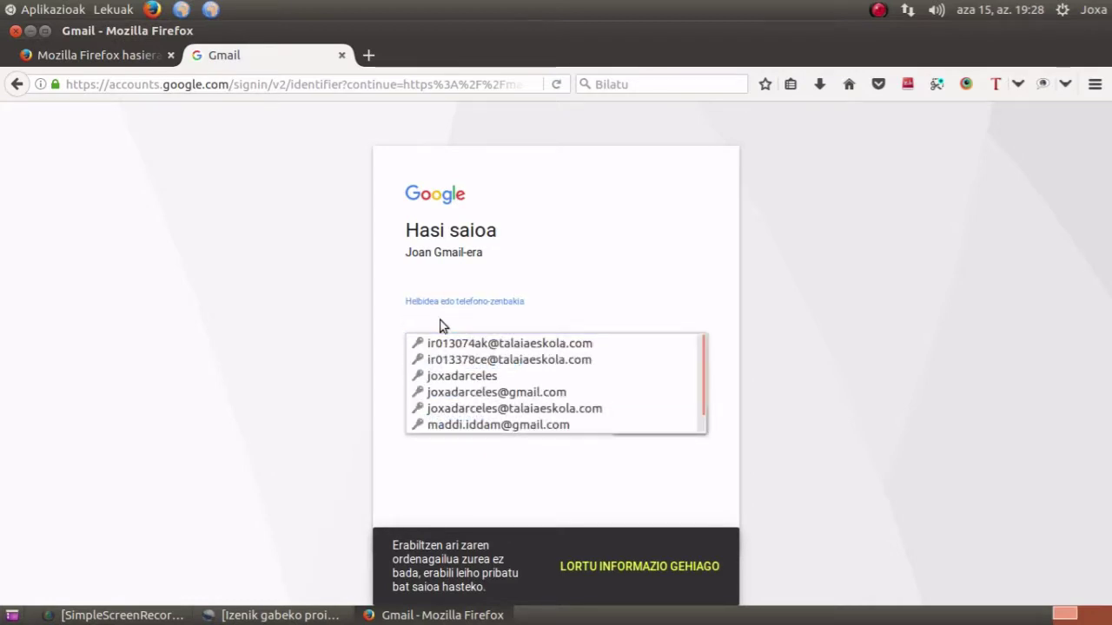
click(511, 345)
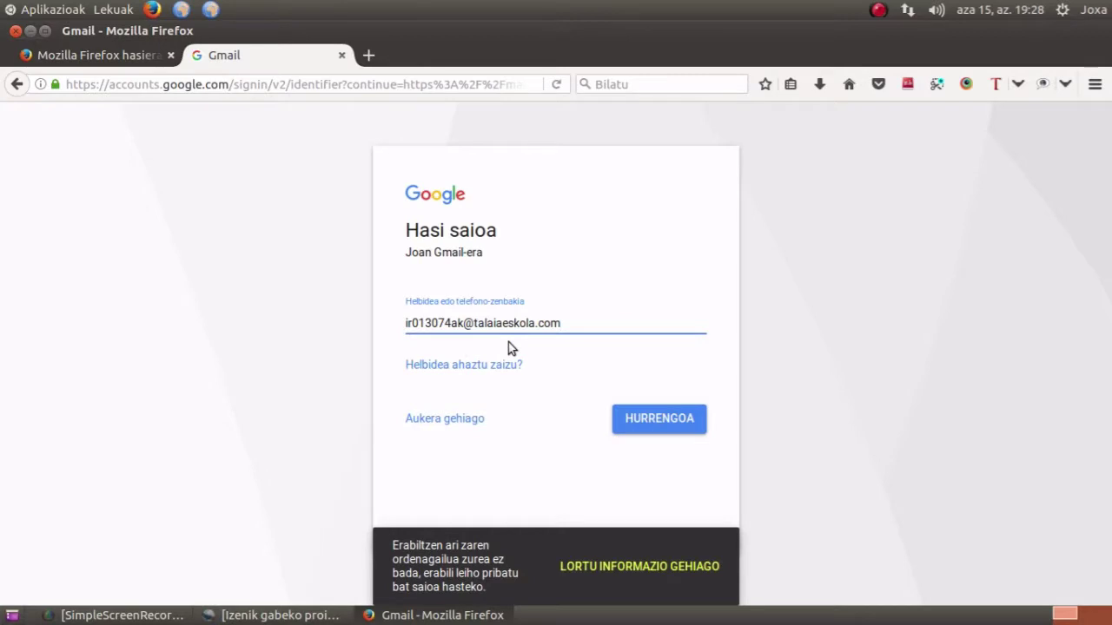
click(652, 421)
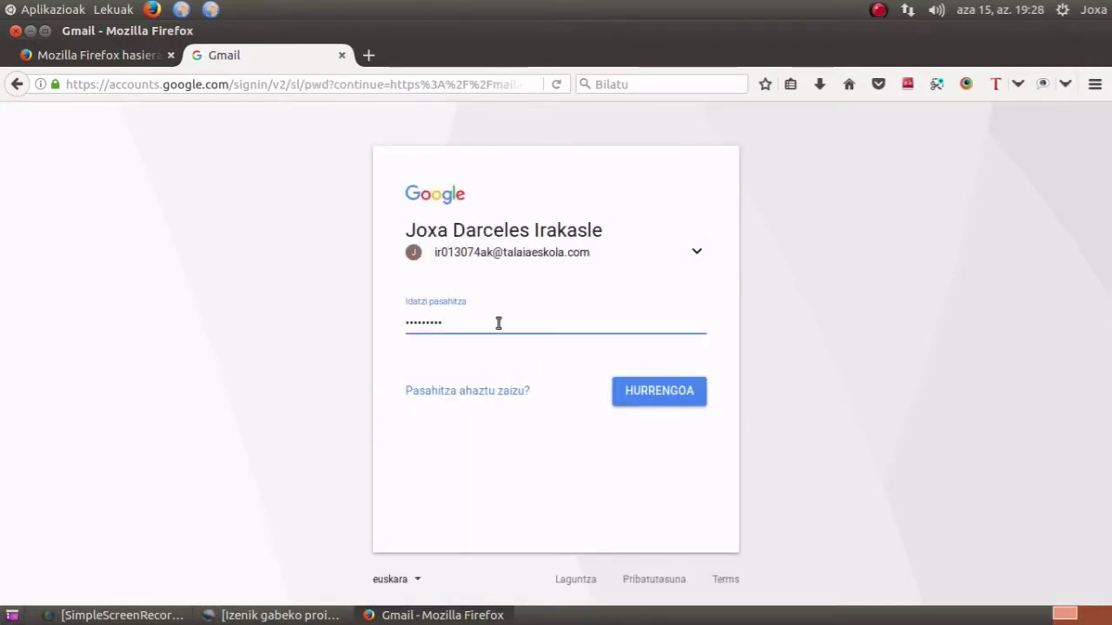
Sign in with the account password, re-entering it in the password field, and update the saved login in the browser
click(641, 393)
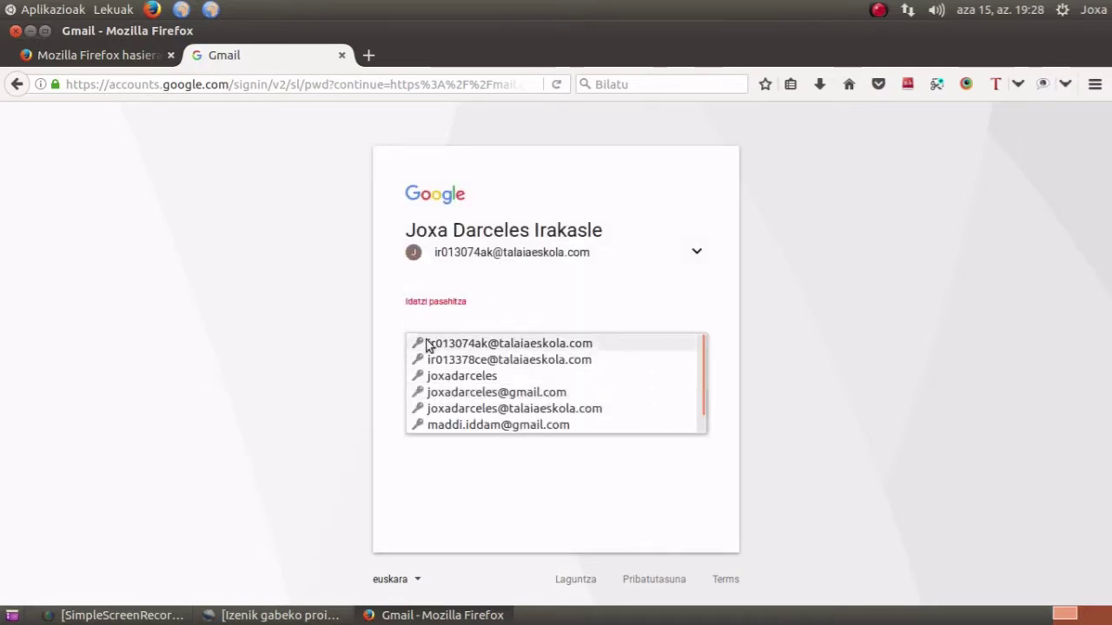
click(426, 325)
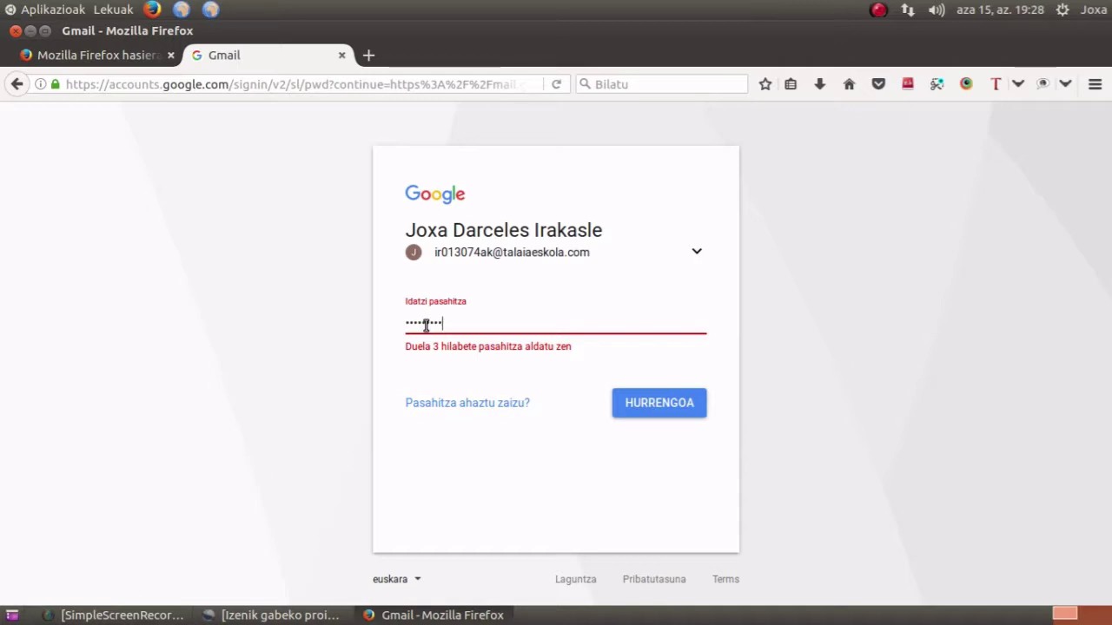
key(Return)
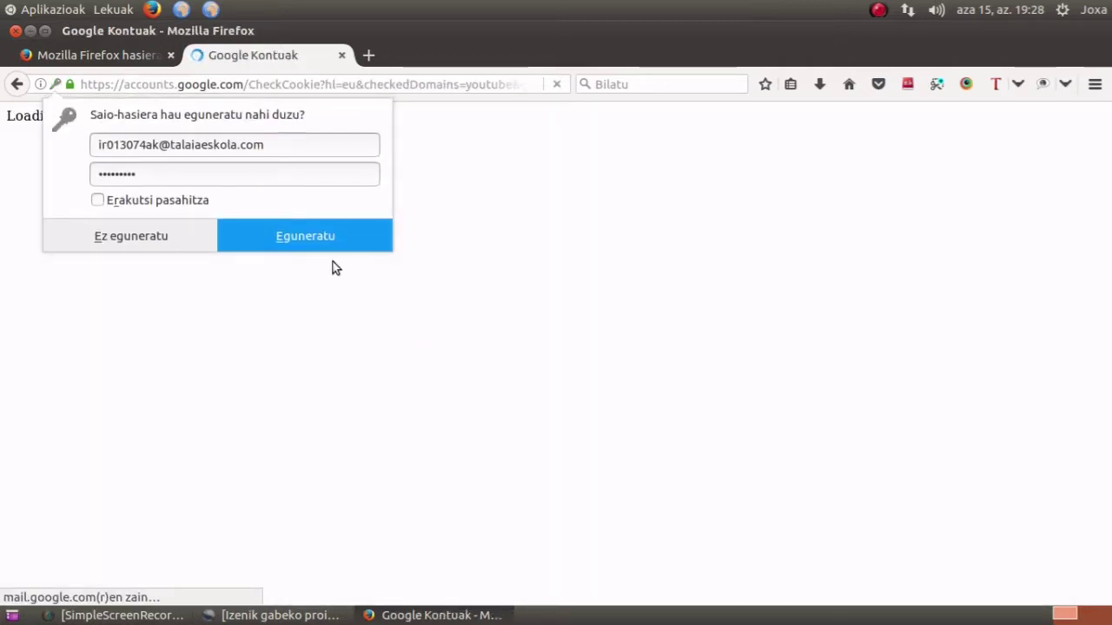
click(321, 233)
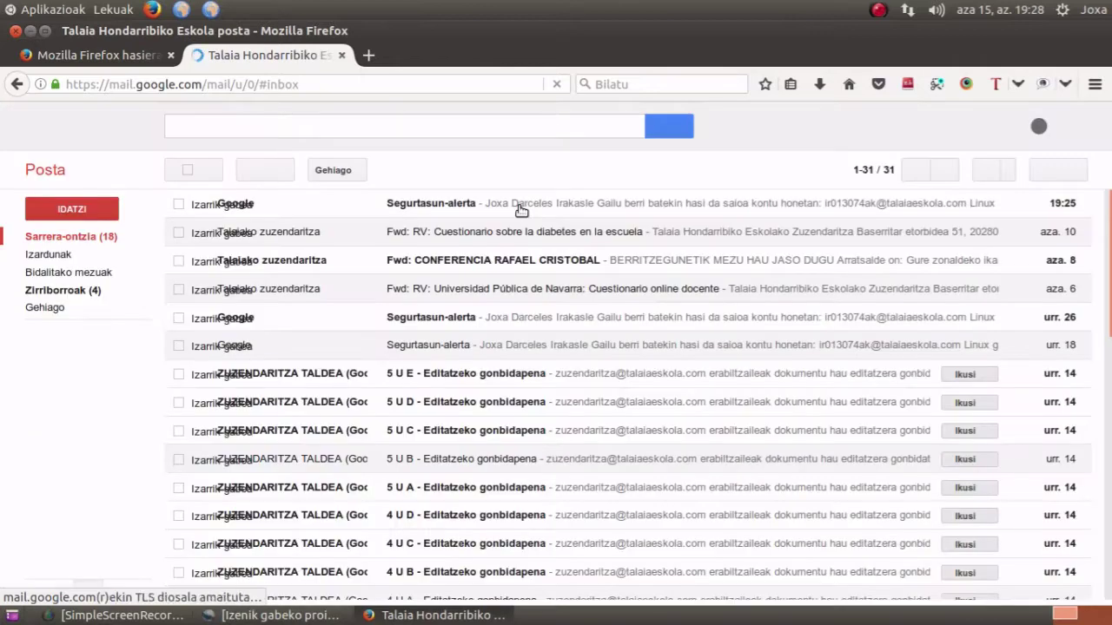
Switch from the mailbox to the Kontaktuak manager and open the Inportatu kontaktuak dialog
click(71, 167)
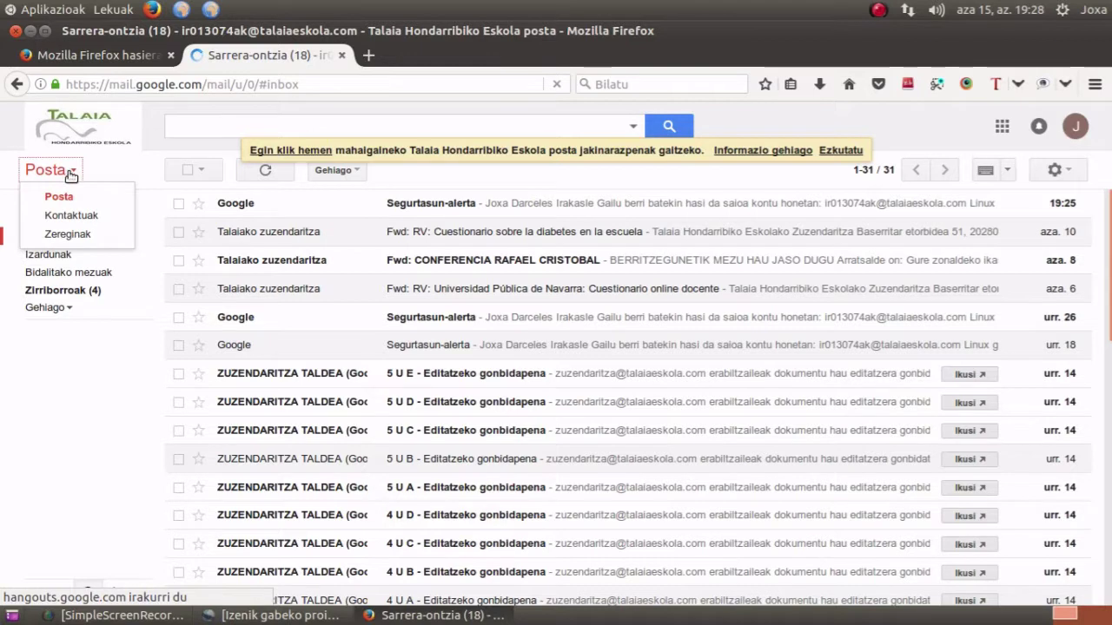
click(98, 218)
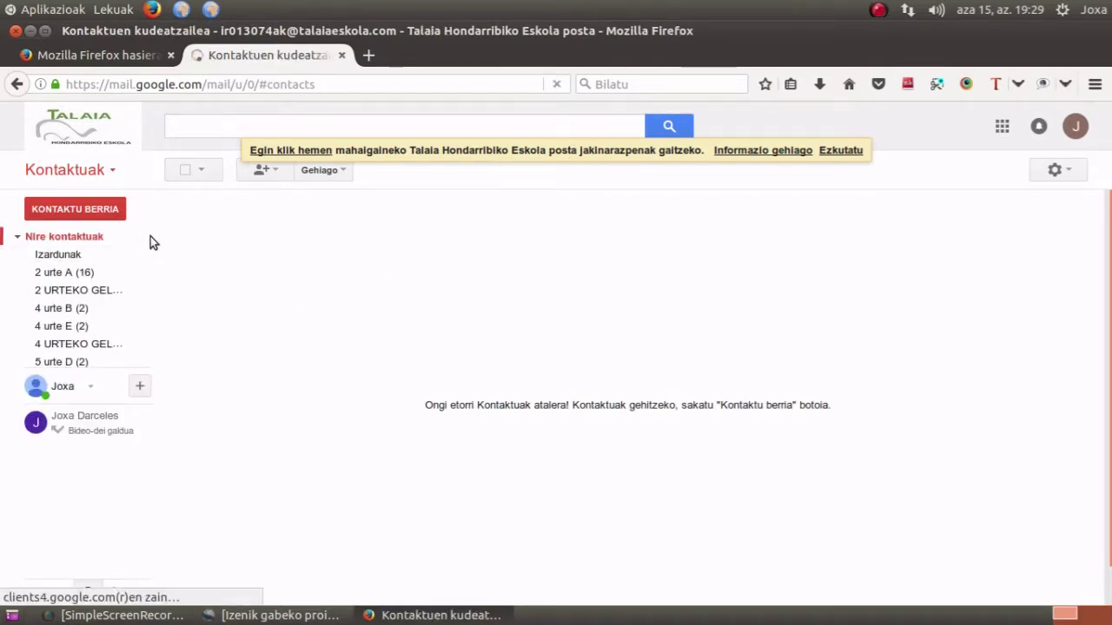
mouse_move(123, 294)
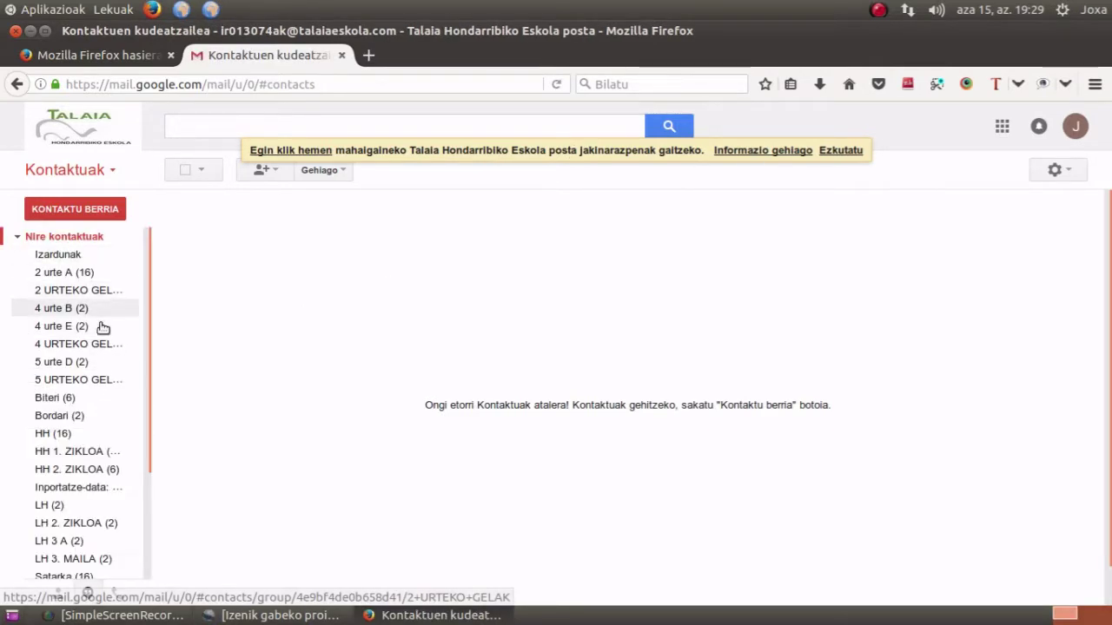
scroll(96, 425, down, 1)
scroll(97, 426, down, 3)
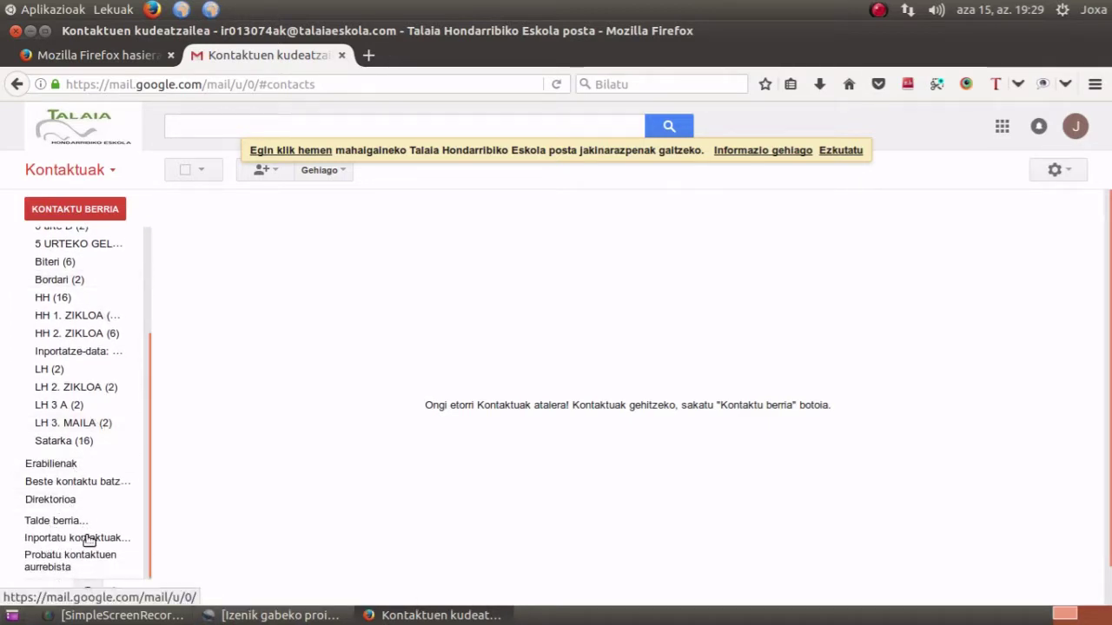
click(87, 540)
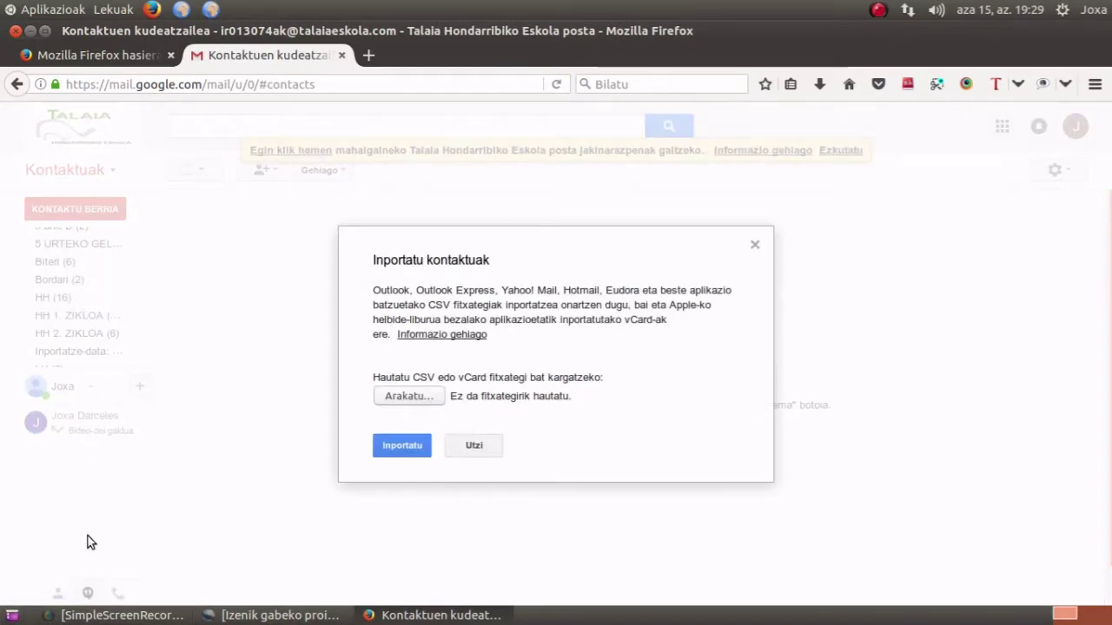
Choose the file 2uA FROGA.csv from the Deskargak folder and import its contacts
click(408, 396)
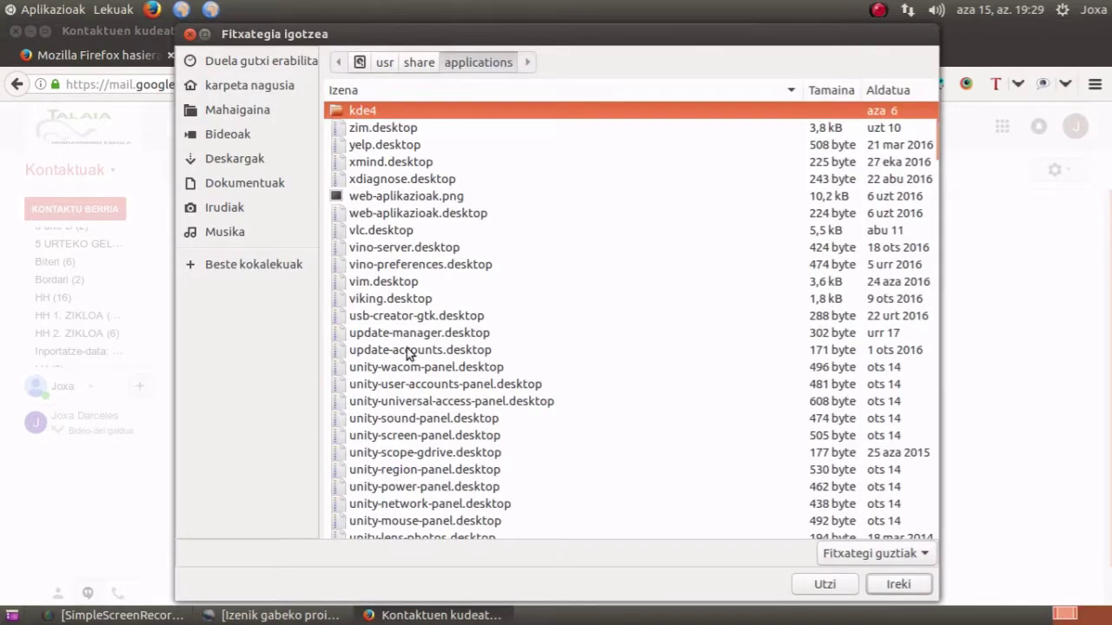
click(249, 183)
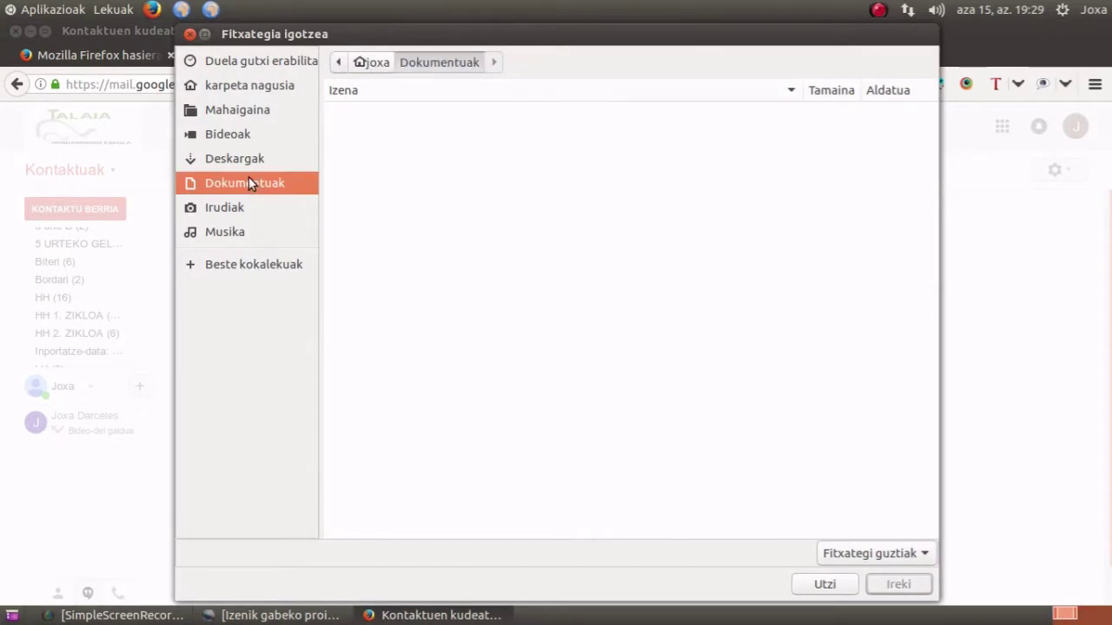
click(240, 156)
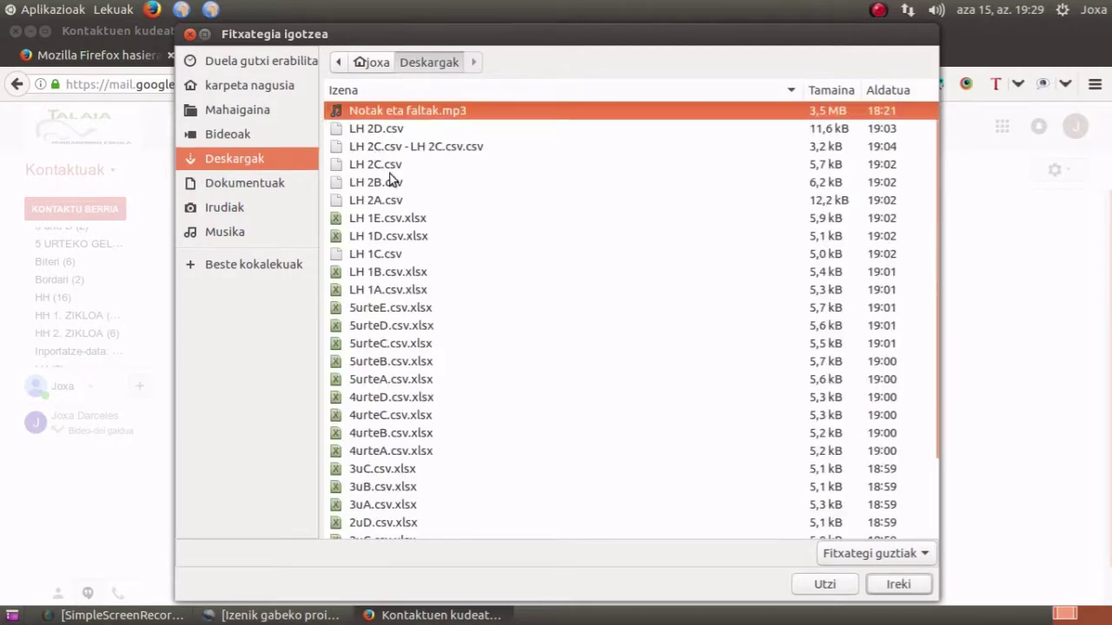
scroll(425, 187, down, 3)
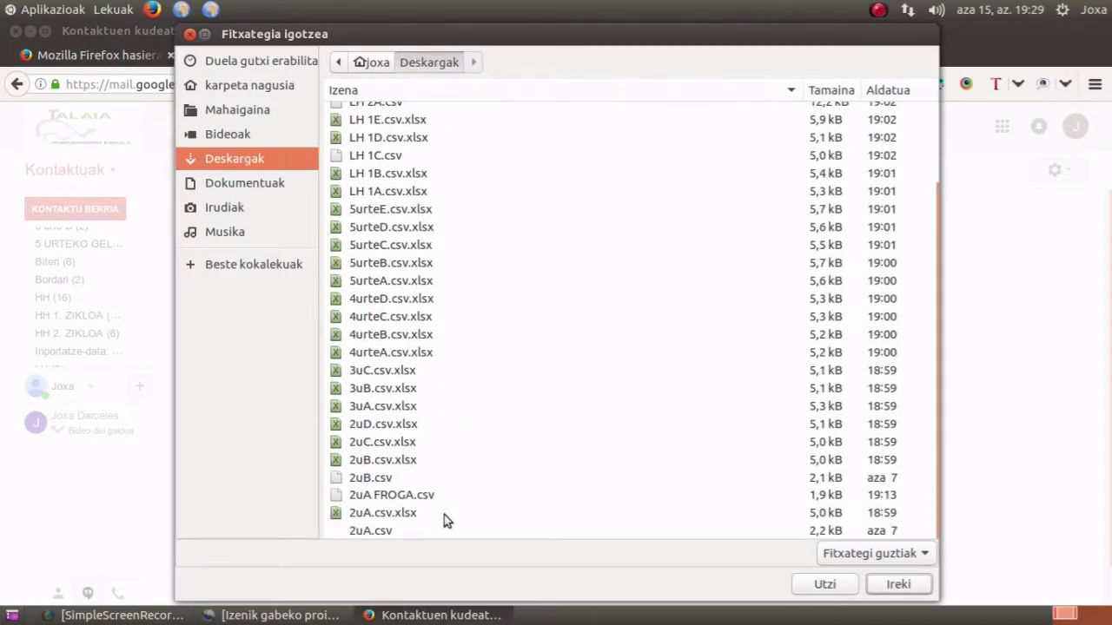
click(390, 498)
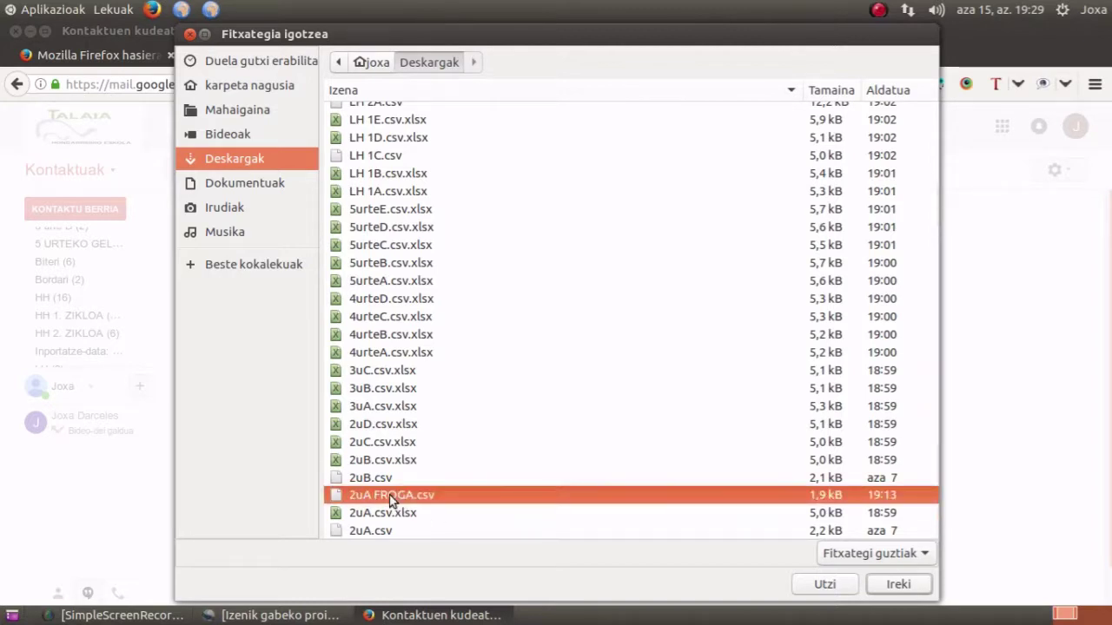
click(910, 590)
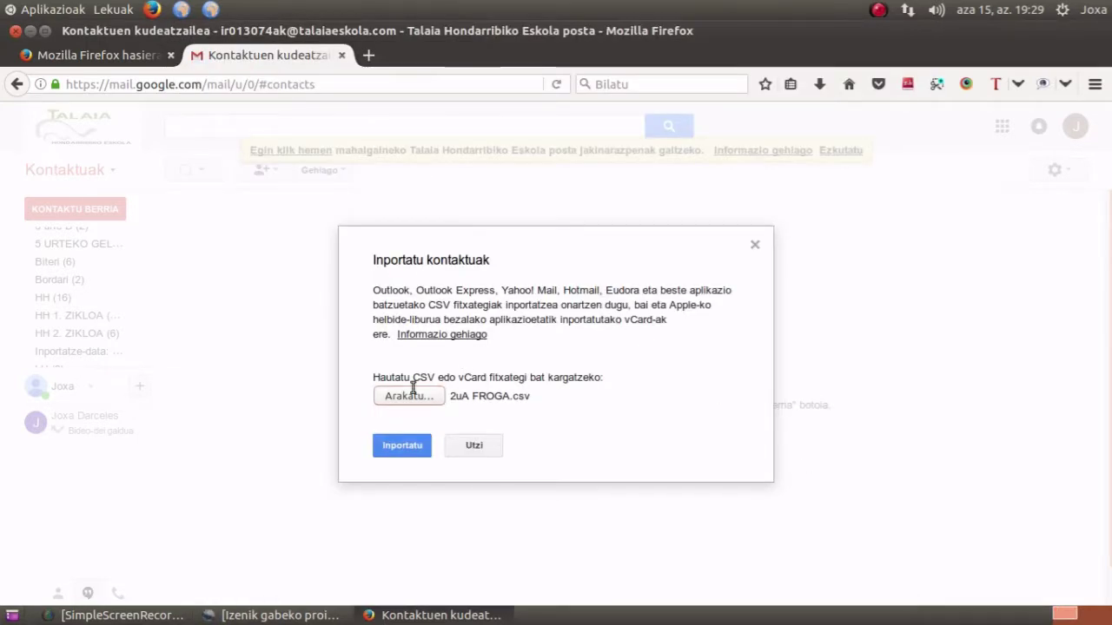
click(398, 447)
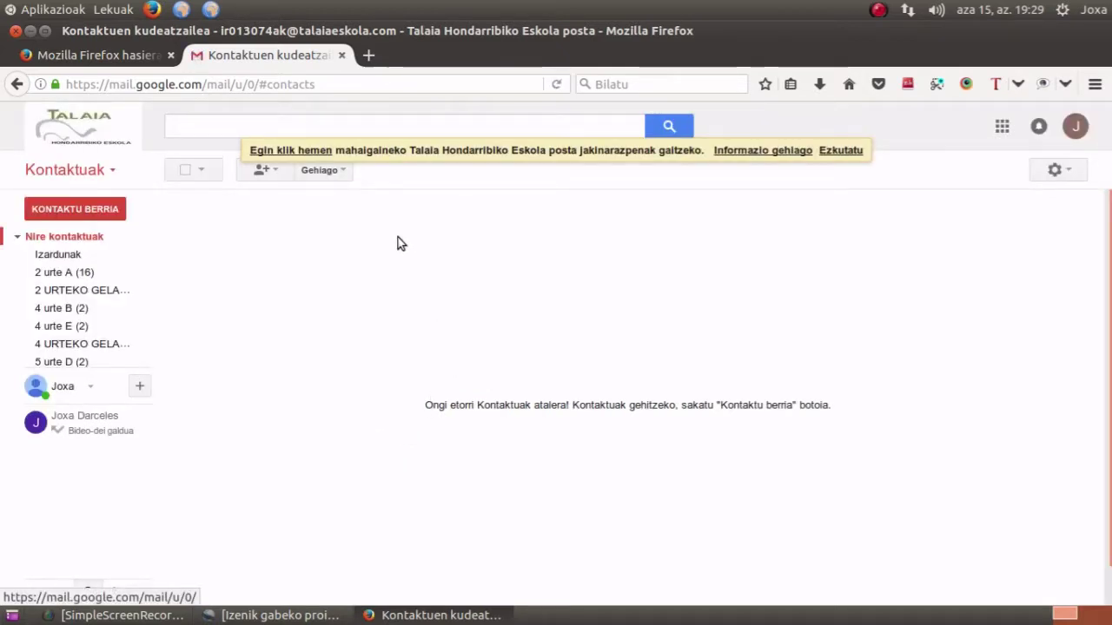
Open the newly imported contact group dated 17/11/15 from the list of contact groups
mouse_move(129, 362)
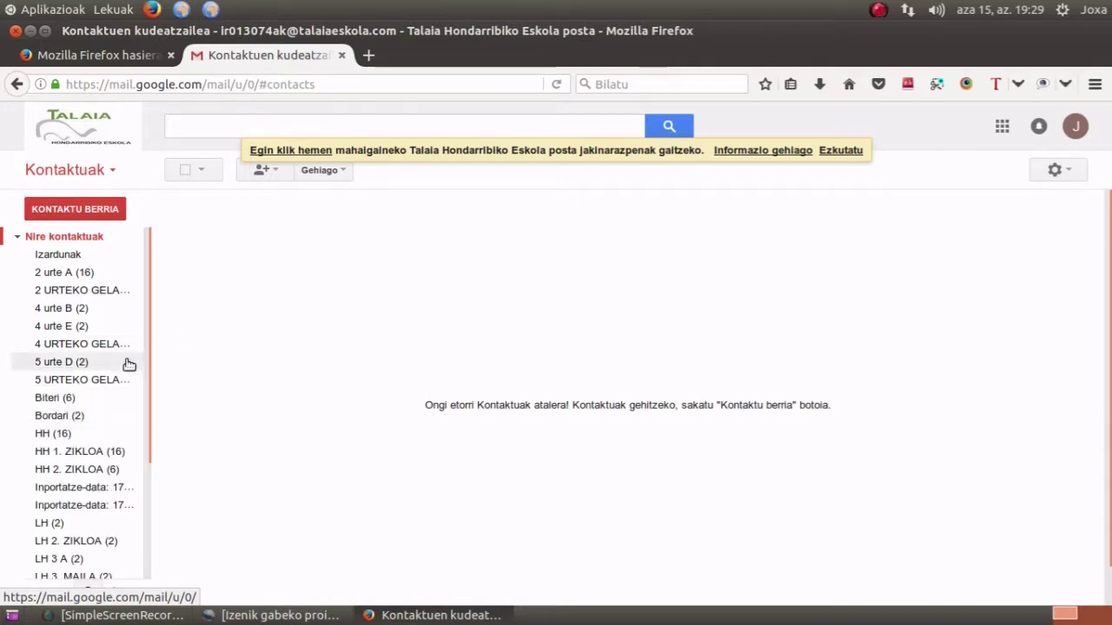
scroll(119, 395, down, 1)
scroll(116, 397, down, 1)
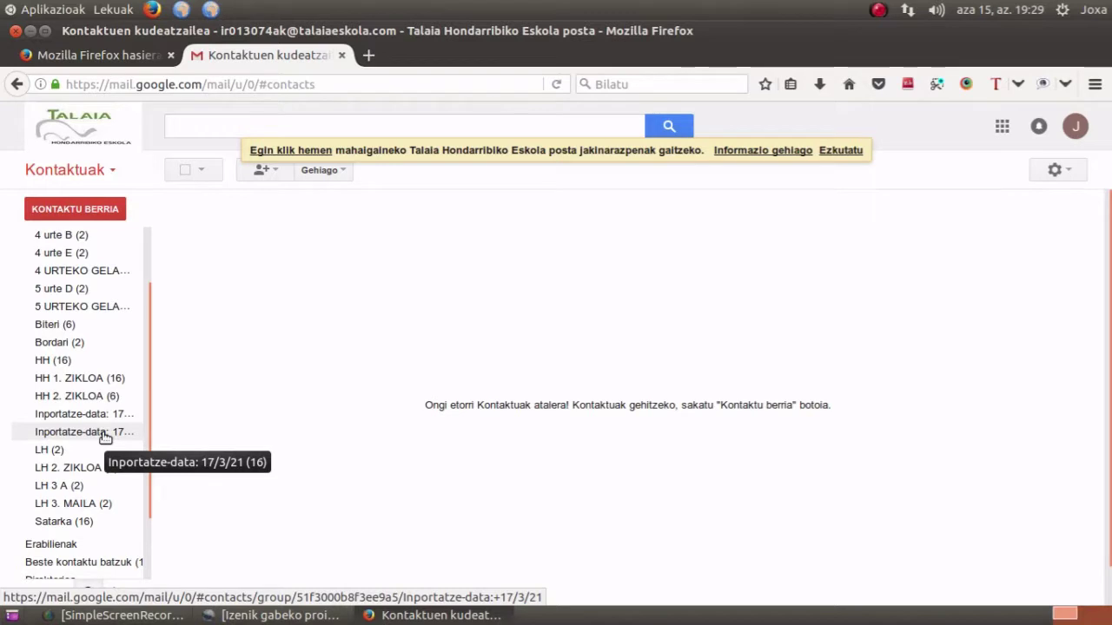
scroll(104, 437, up, 2)
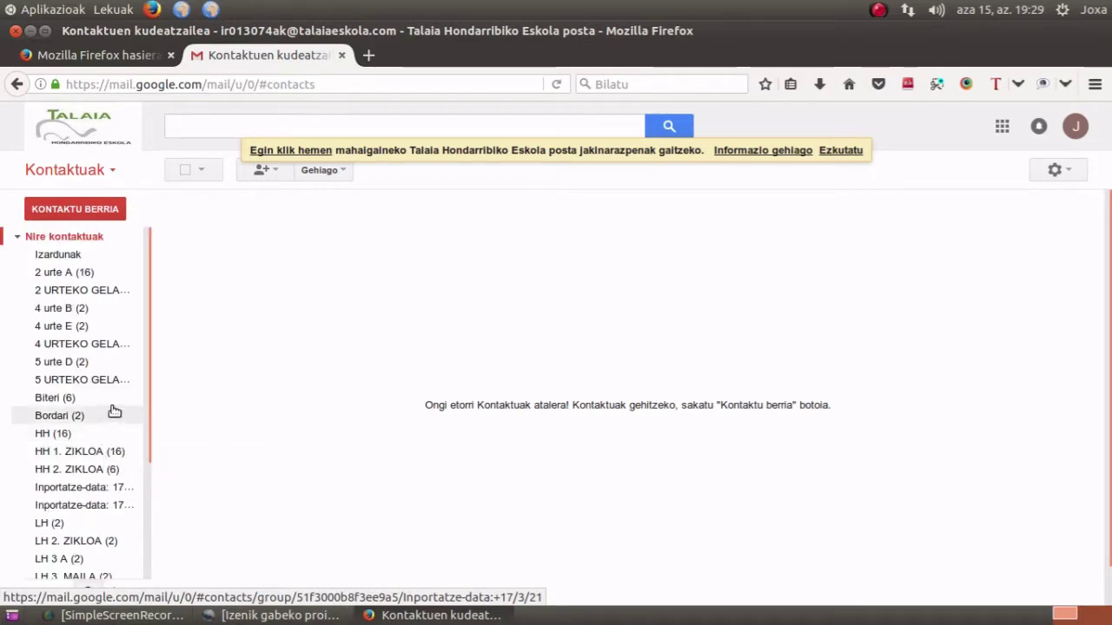
click(98, 492)
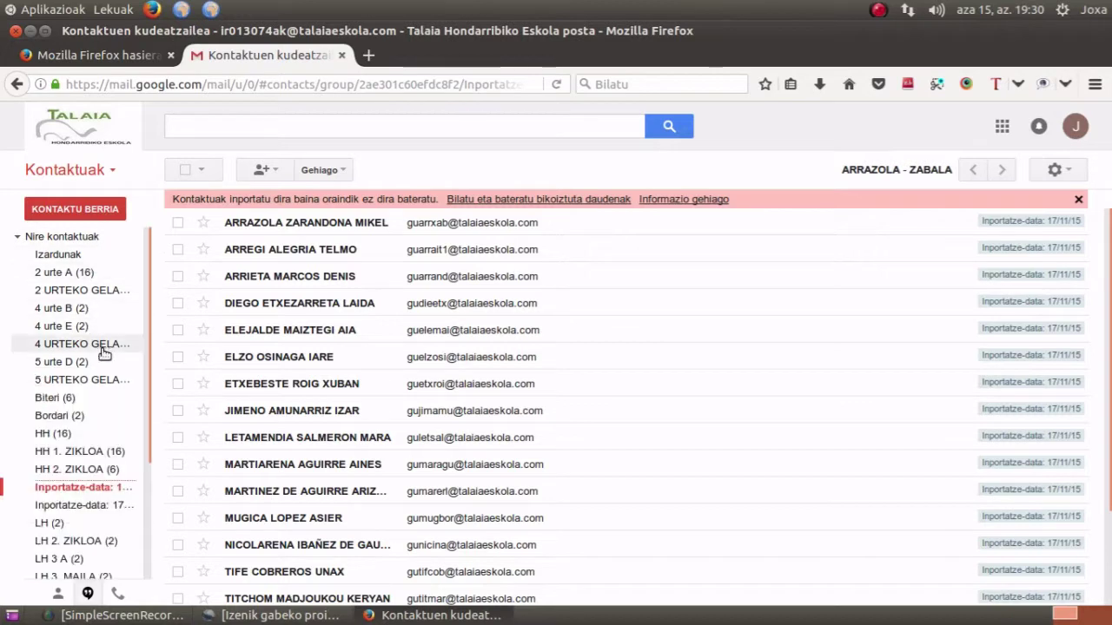
Create a new contact group named "2 urte A FROGA"
scroll(100, 533, down, 2)
scroll(100, 533, down, 3)
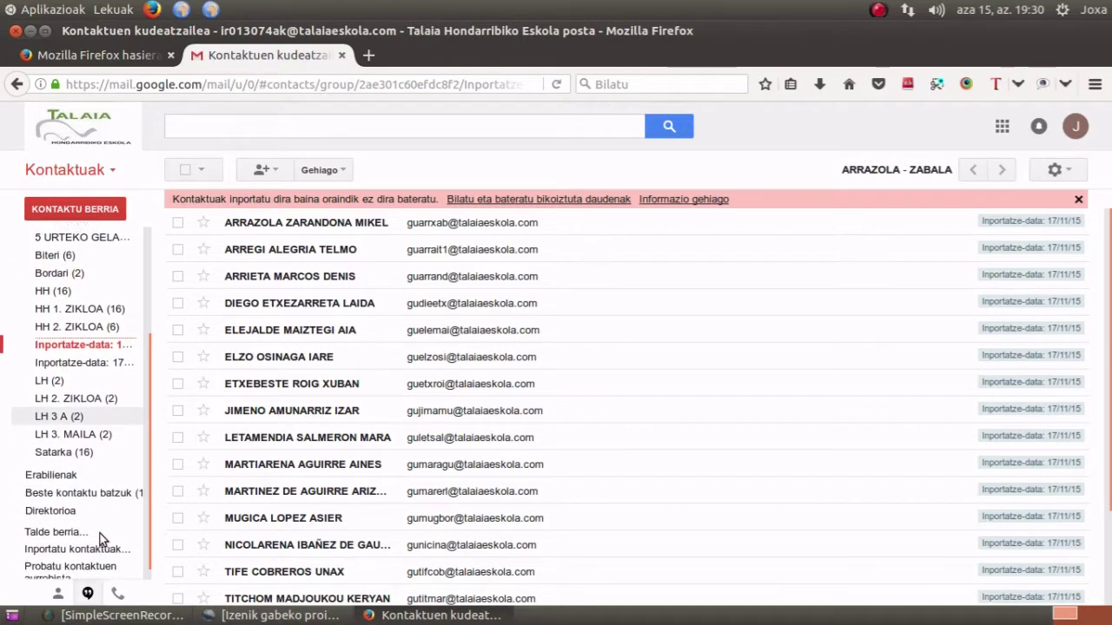
click(55, 520)
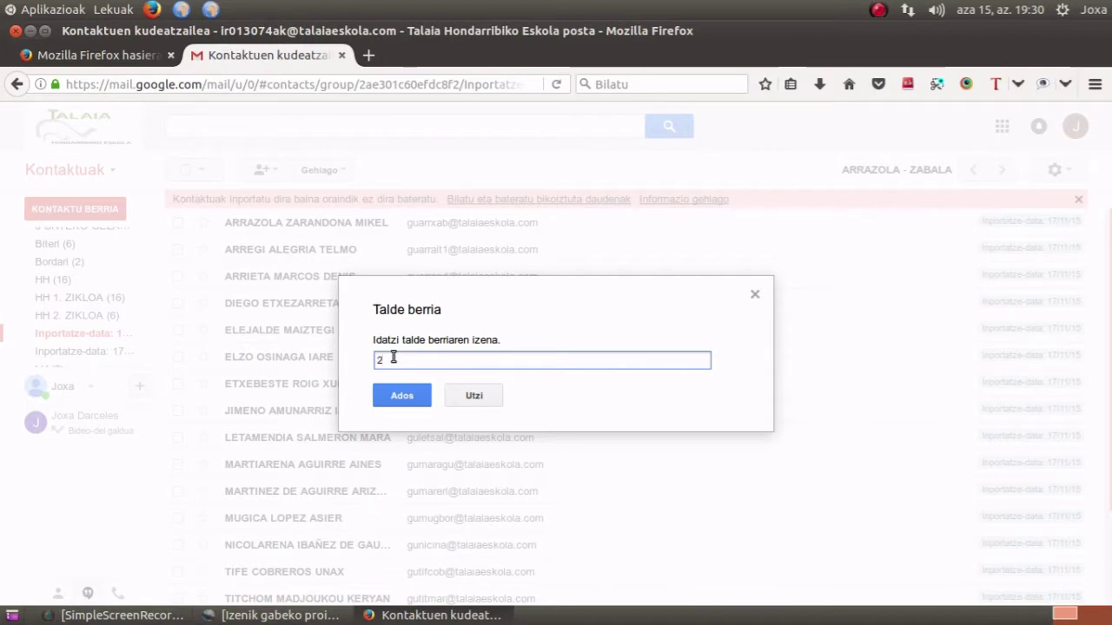
text(urte A)
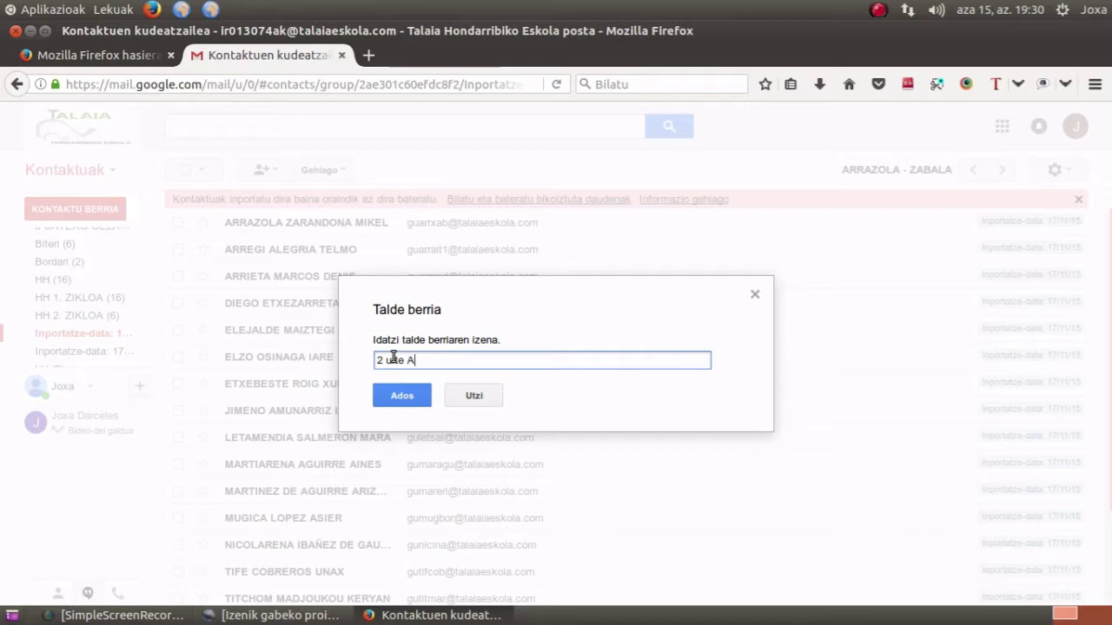
text( FROGA)
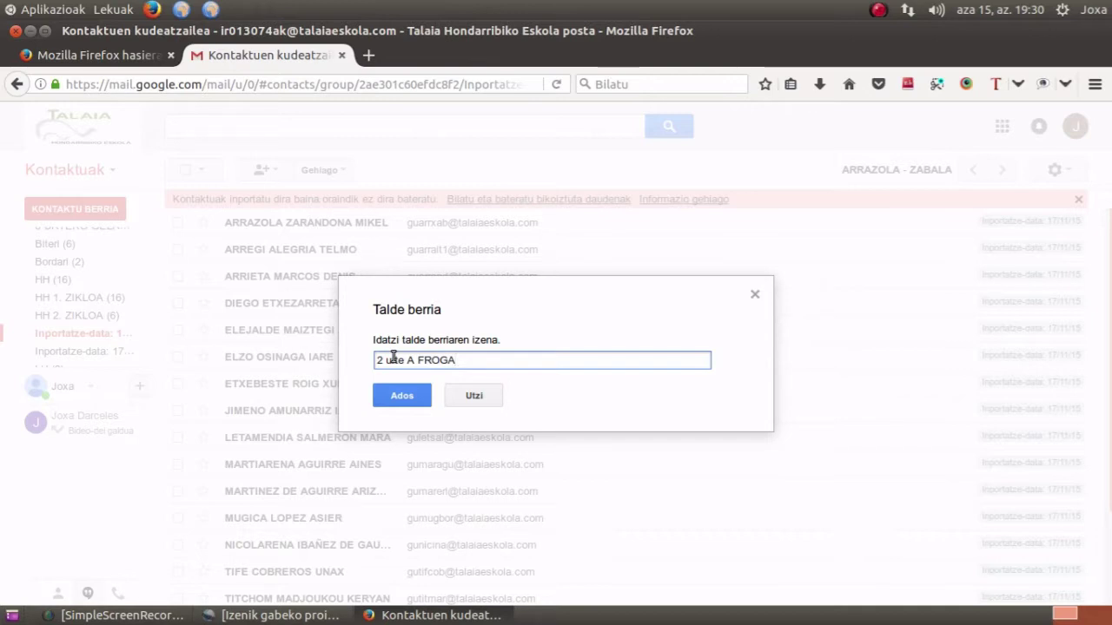
click(402, 397)
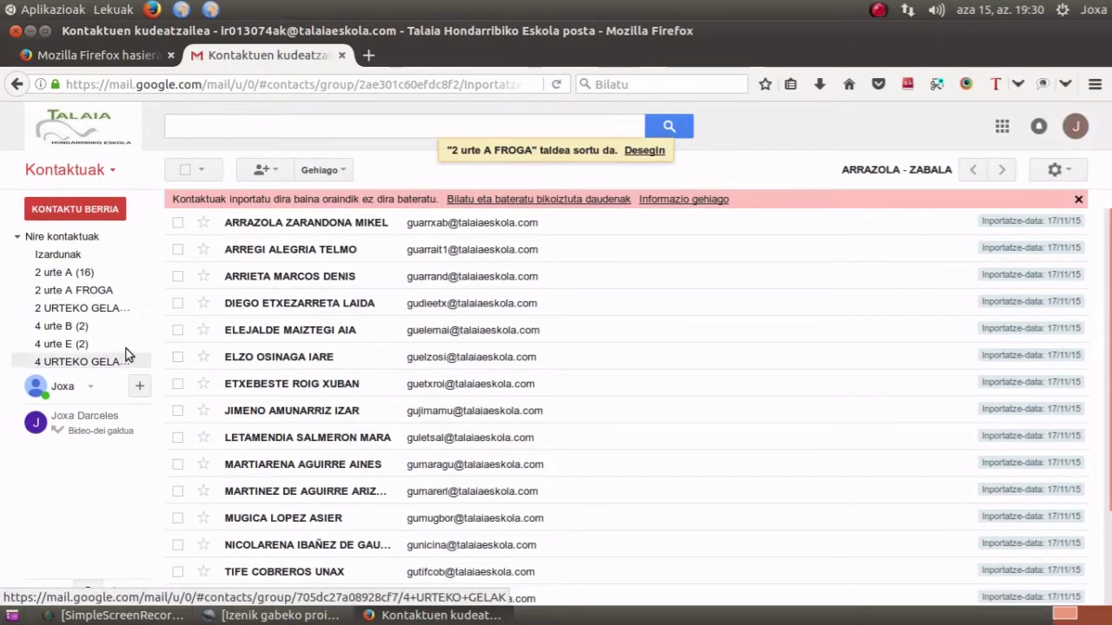
Select all the imported contacts and add them to the "2 urte A FROGA" group
mouse_move(77, 299)
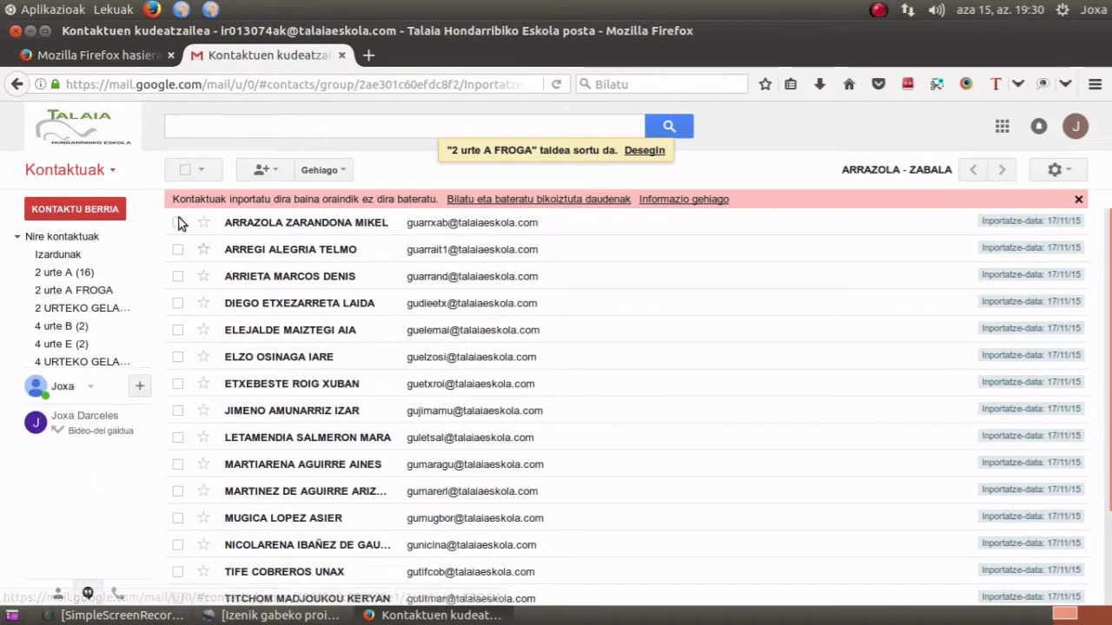
click(185, 170)
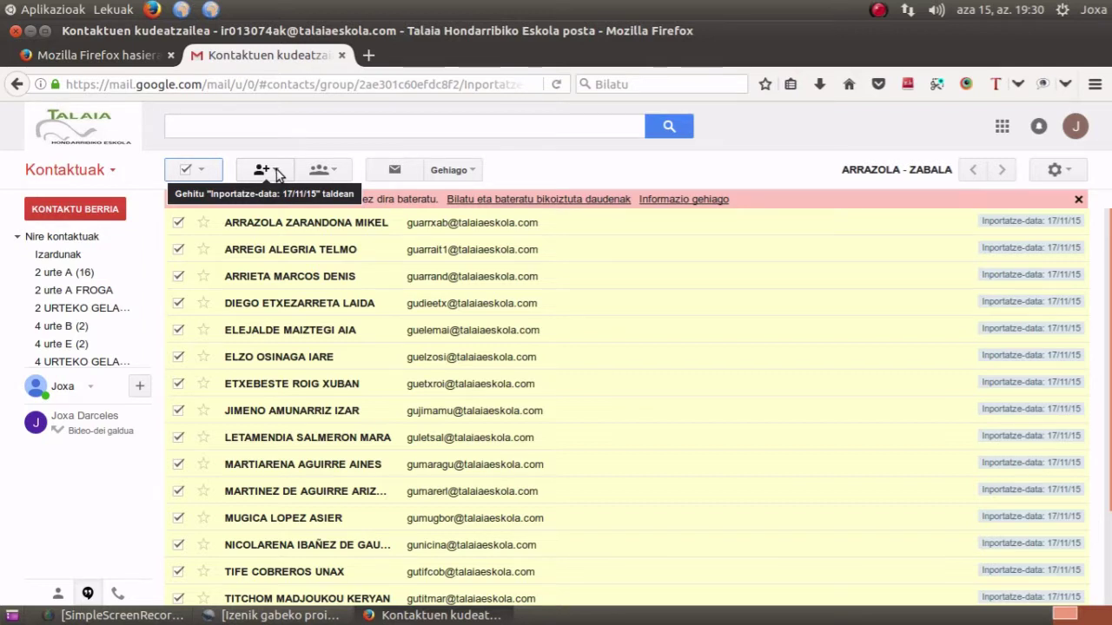
click(326, 174)
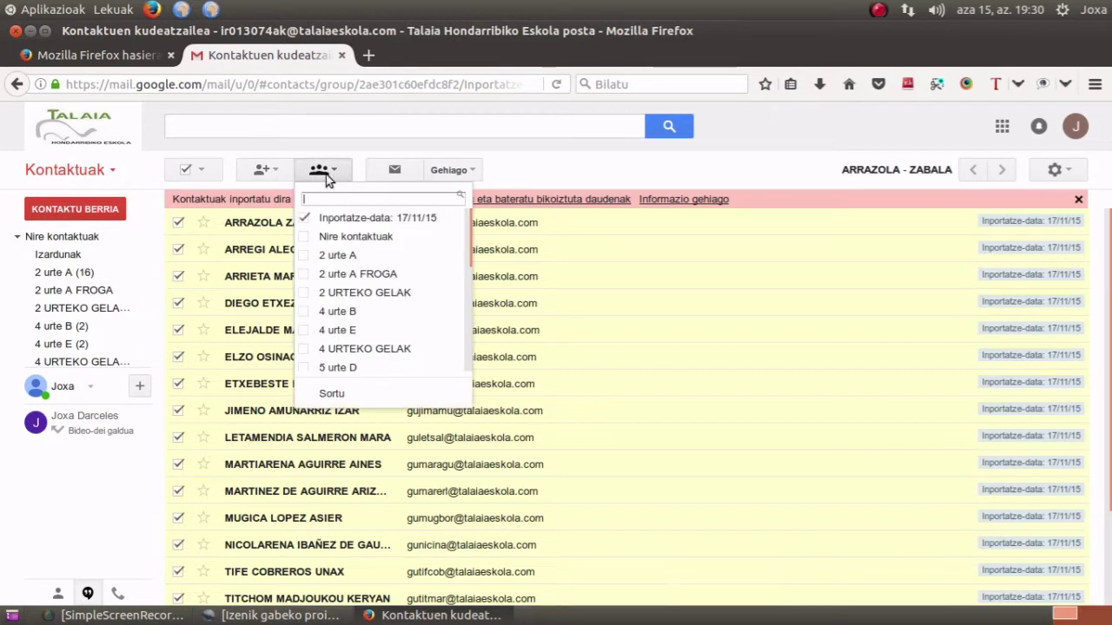
click(305, 276)
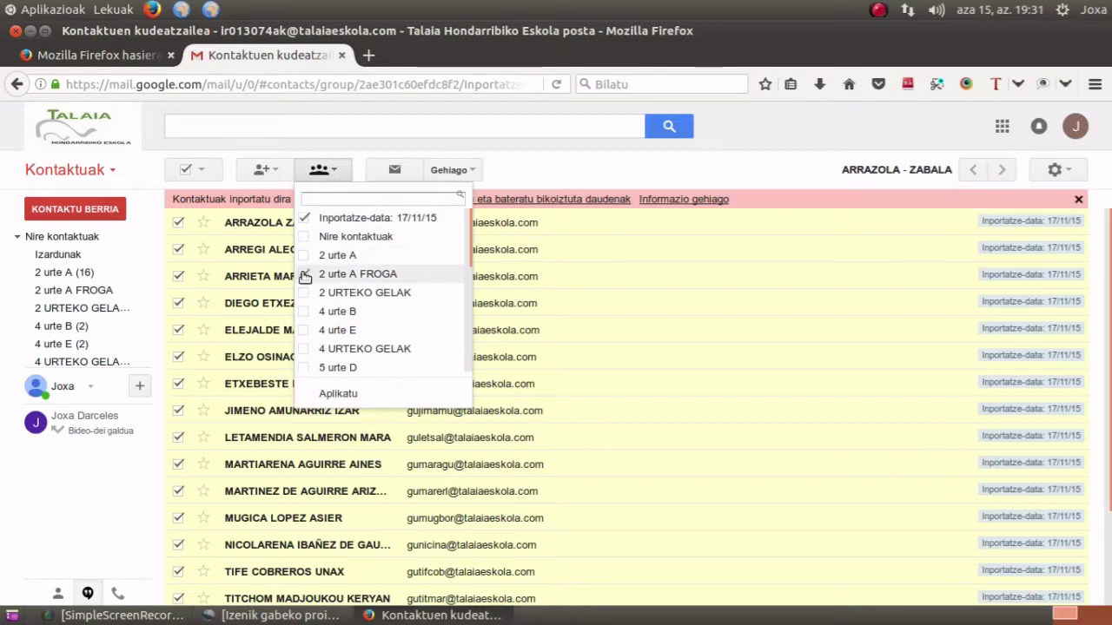
click(337, 394)
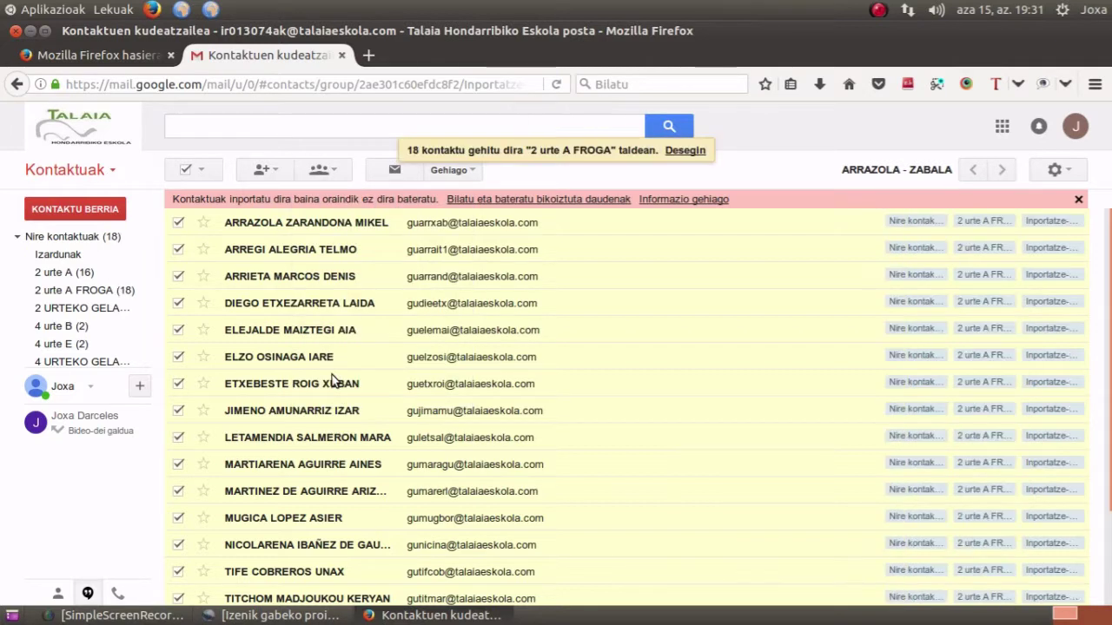
Open the "2 urte A FROGA" group, view the first contact's details and return to the group's list
click(101, 293)
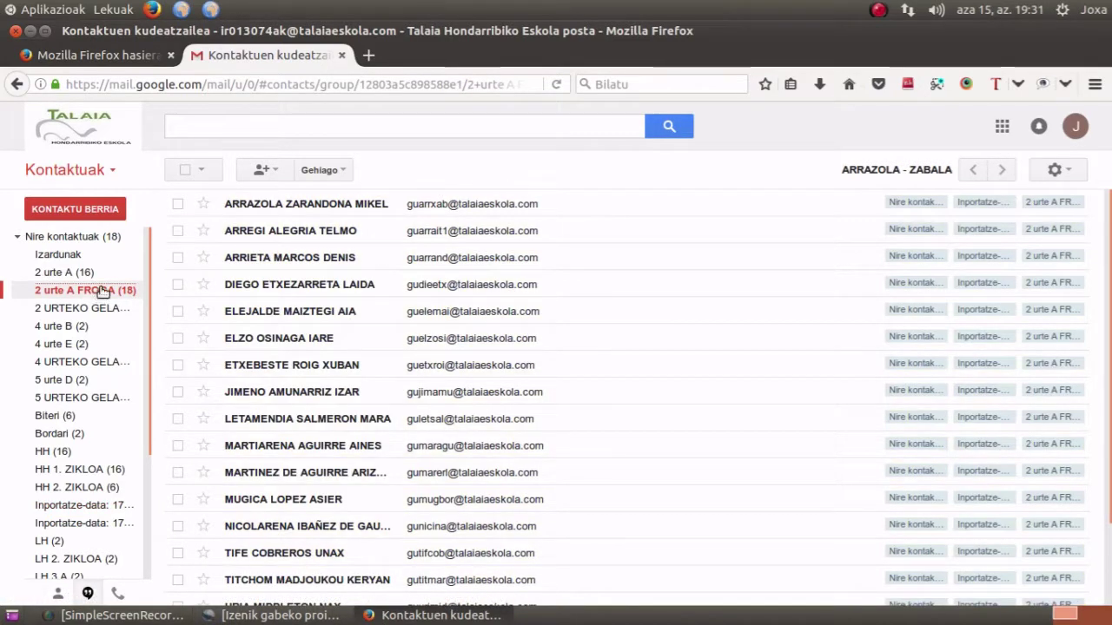
click(294, 203)
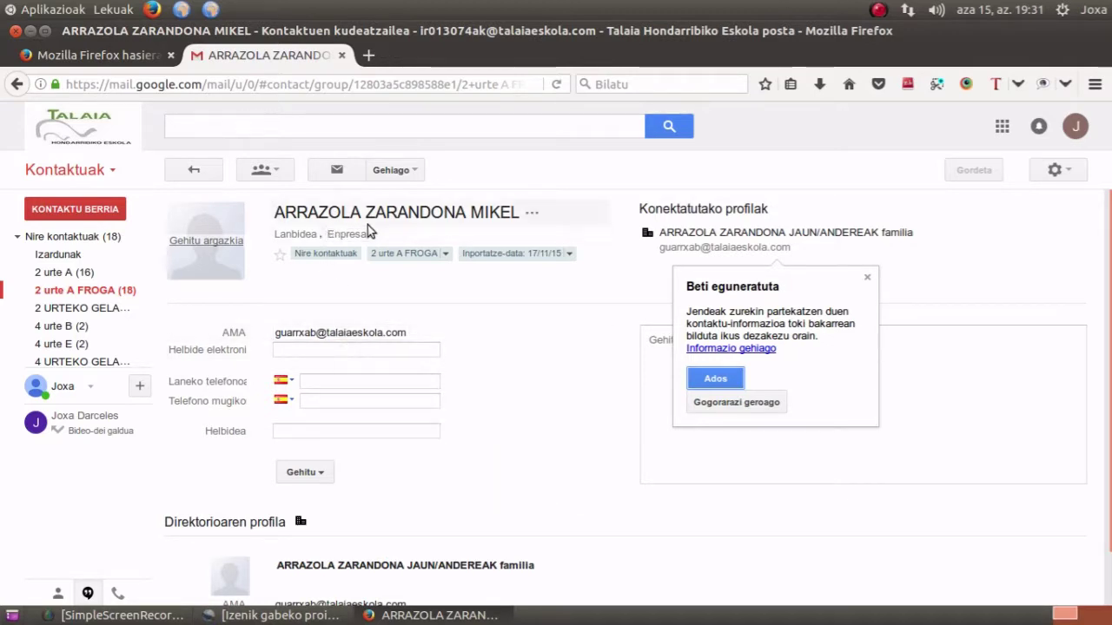
click(186, 165)
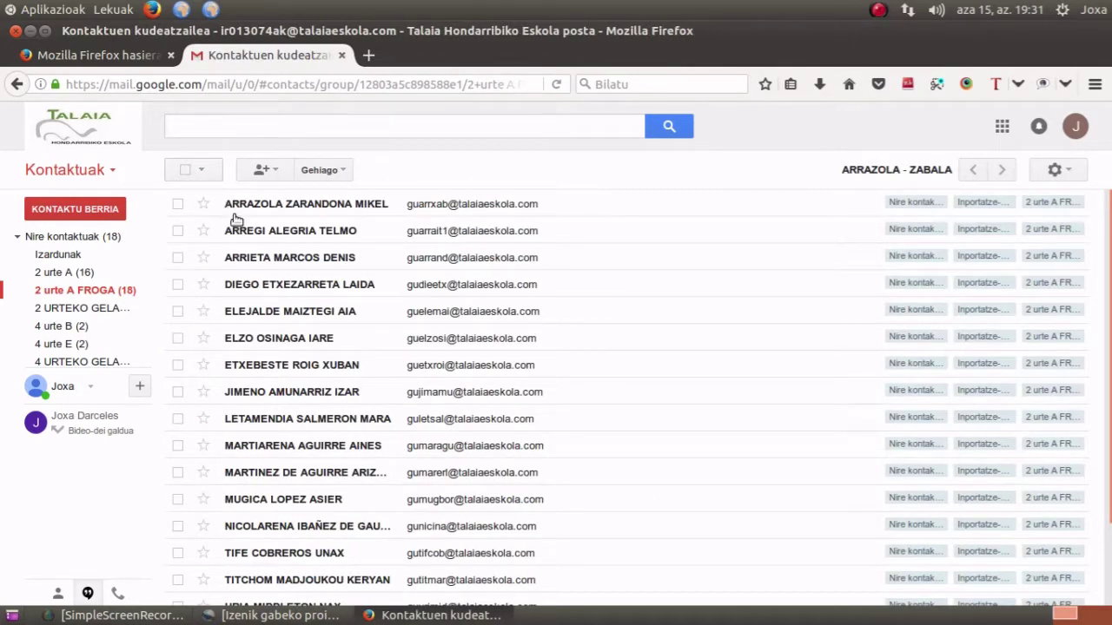
Look through the whole "2 urte A FROGA" contact list and open the second contact's details
mouse_move(326, 238)
scroll(339, 388, down, 1)
scroll(339, 388, down, 1)
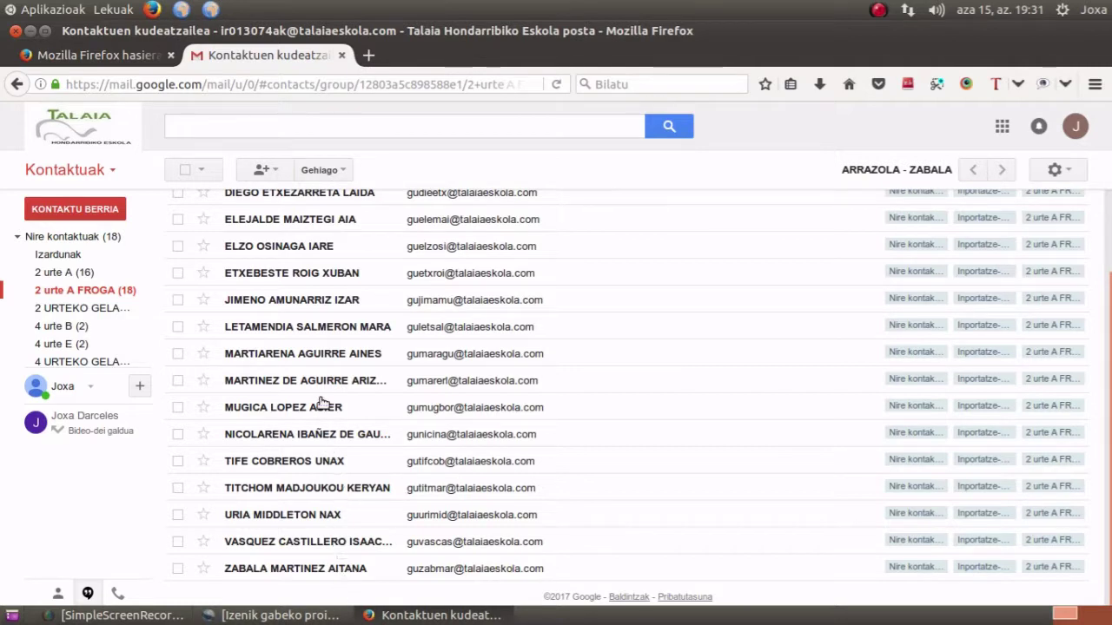
scroll(323, 326, up, 2)
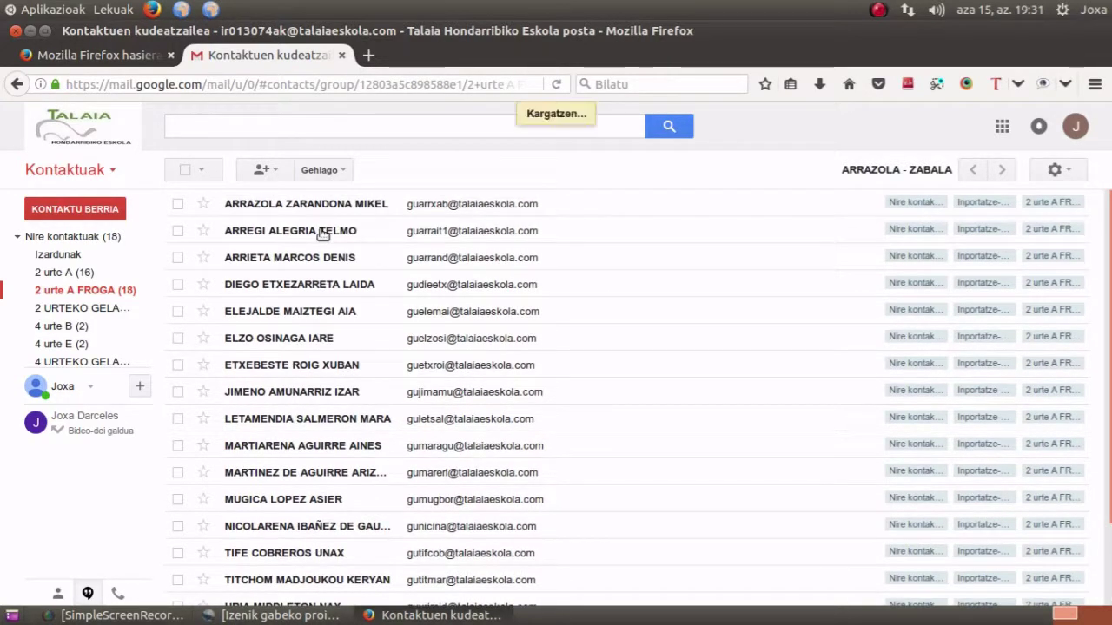
click(321, 233)
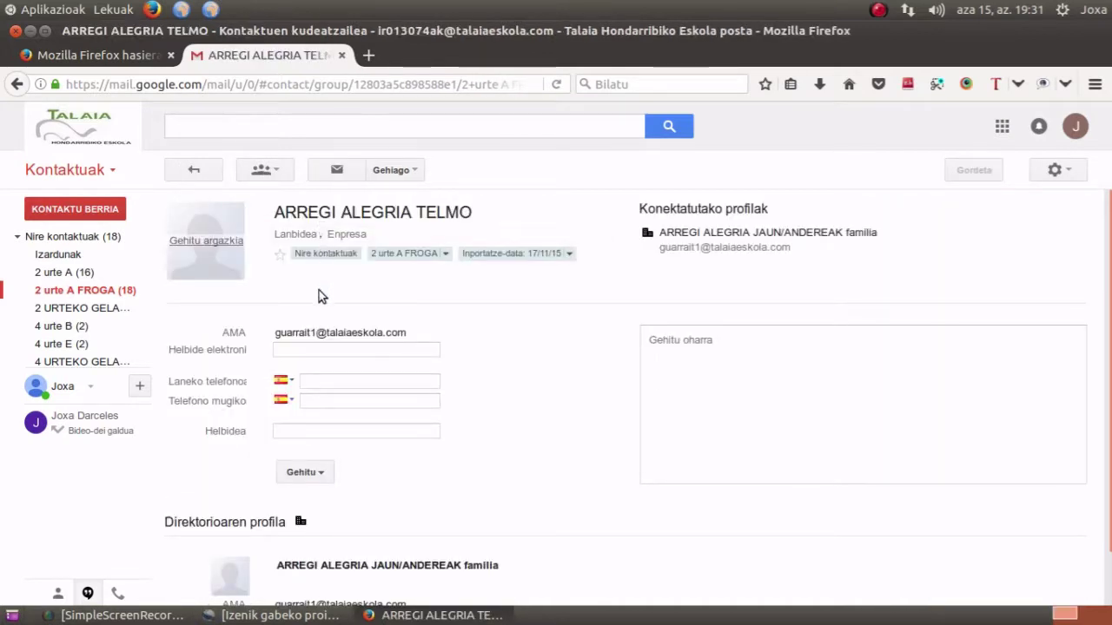
mouse_move(356, 333)
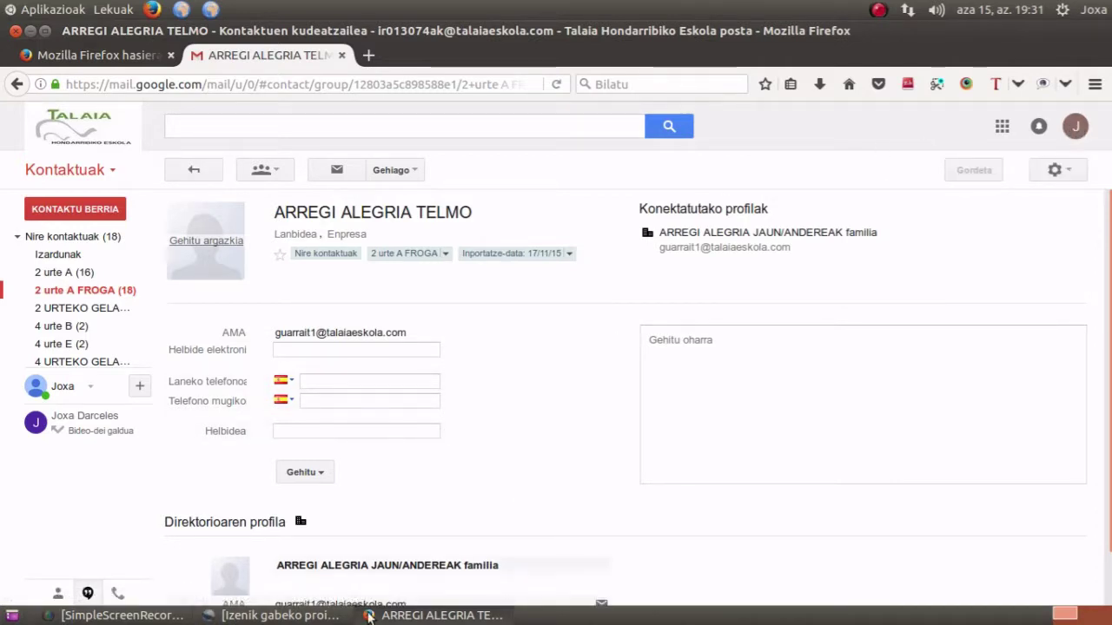
click(111, 615)
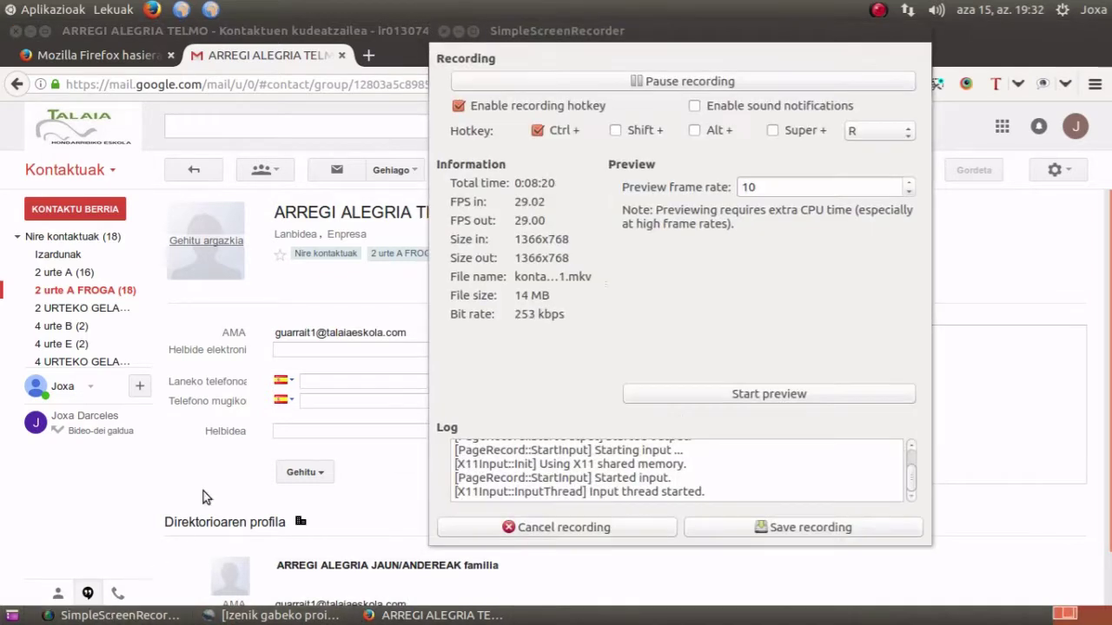